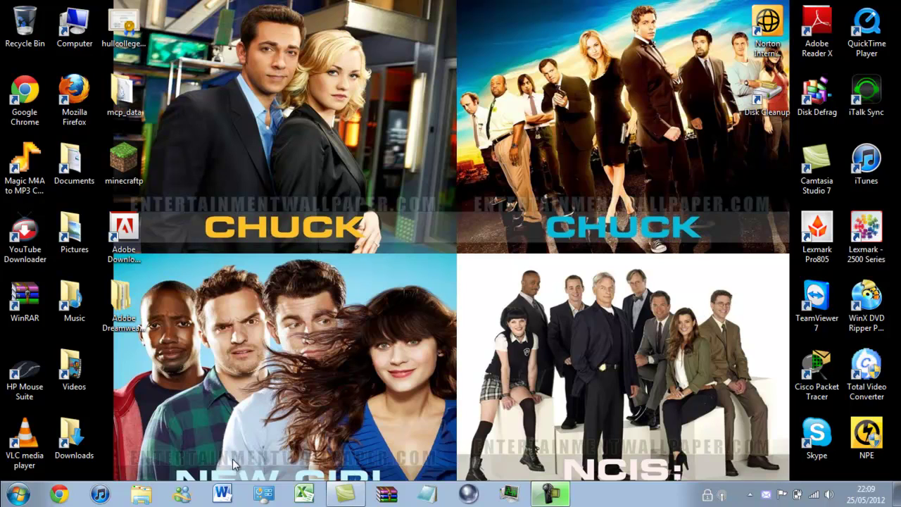
# - Launch Word from the taskbar and show the File backstage view
pyautogui.click(222, 495)
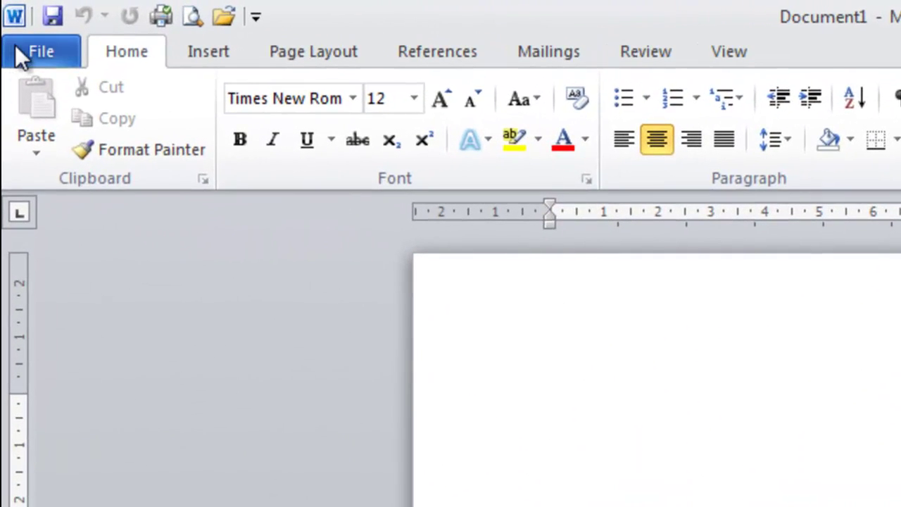
pyautogui.click(17, 46)
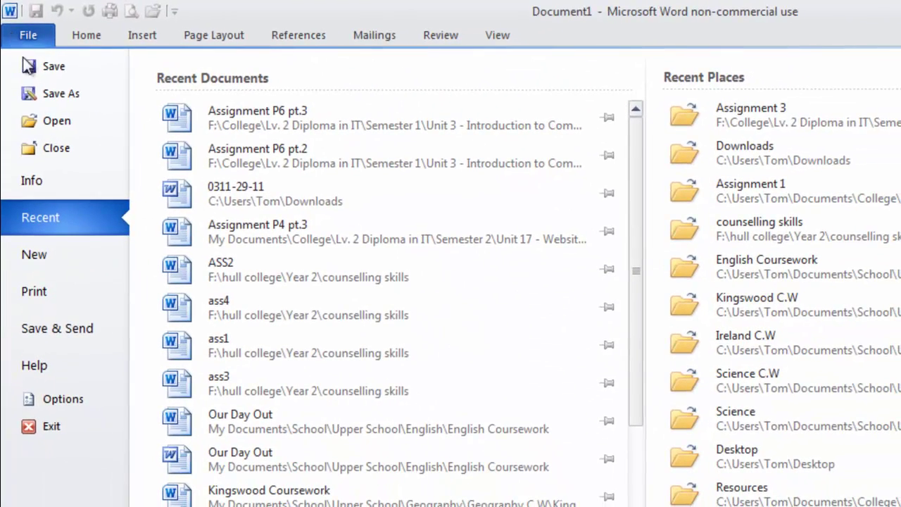
# - Show the New page's templates and scroll through the Office.com template categories
pyautogui.click(39, 262)
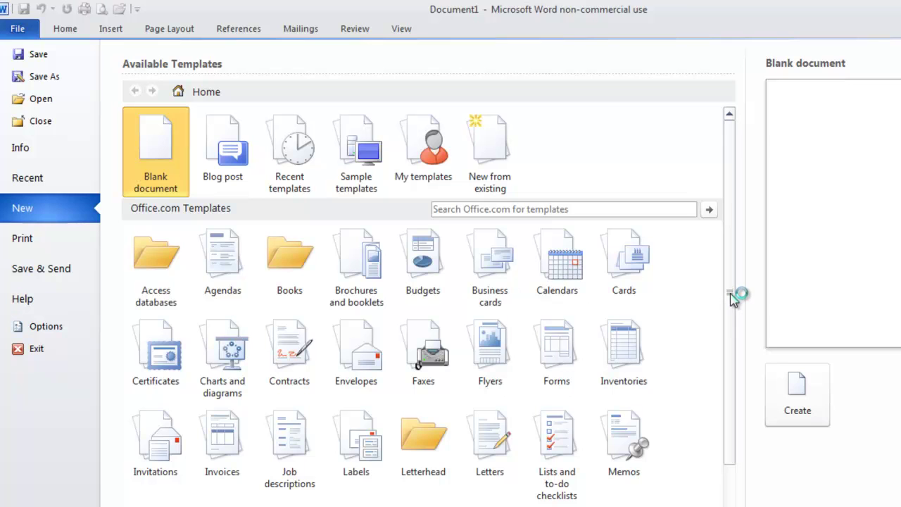
pyautogui.moveTo(732, 299); pyautogui.dragTo(732, 369)
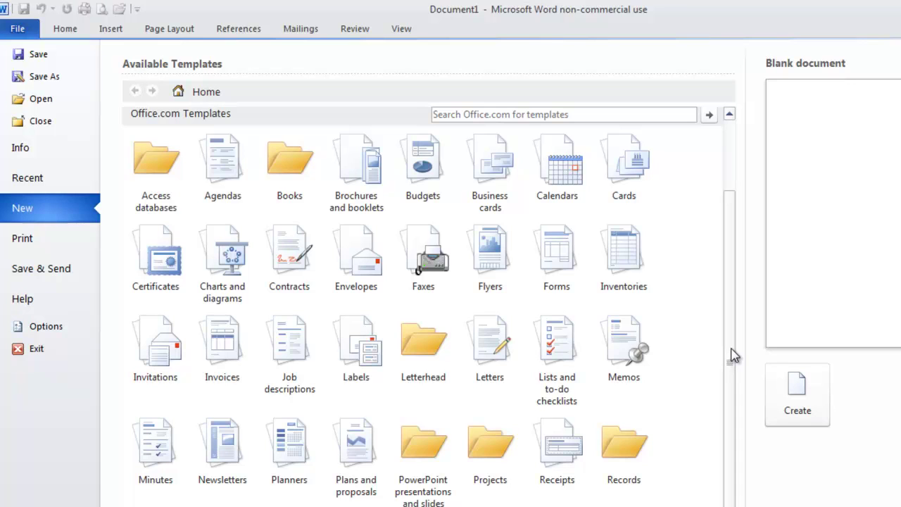
pyautogui.moveTo(732, 356); pyautogui.dragTo(738, 398)
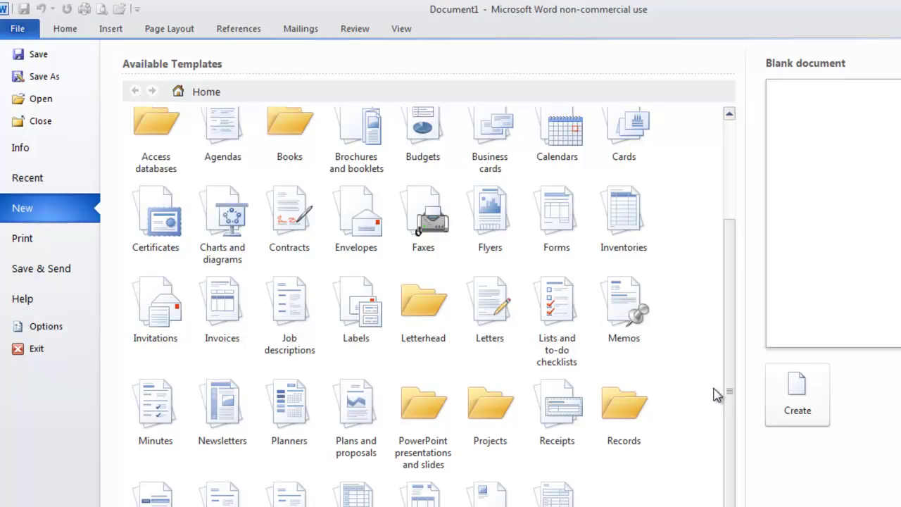
pyautogui.click(156, 410)
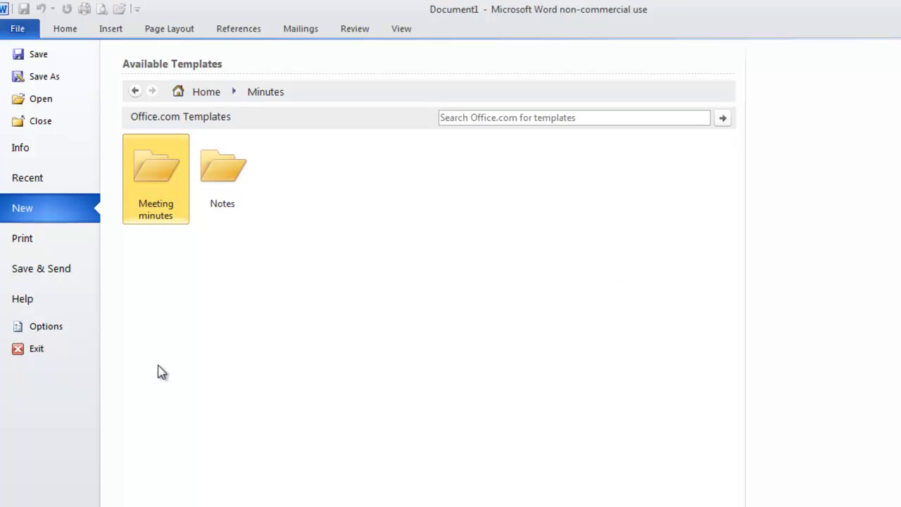
pyautogui.click(175, 225)
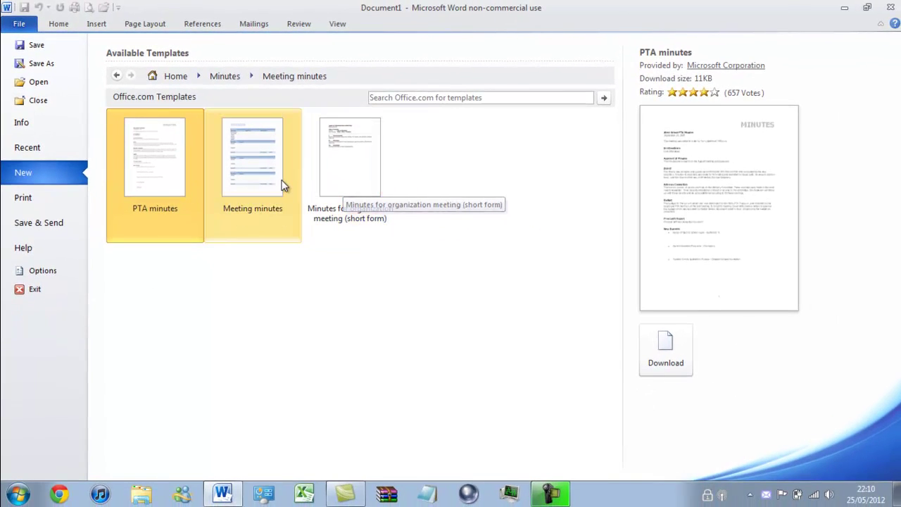
pyautogui.click(282, 183)
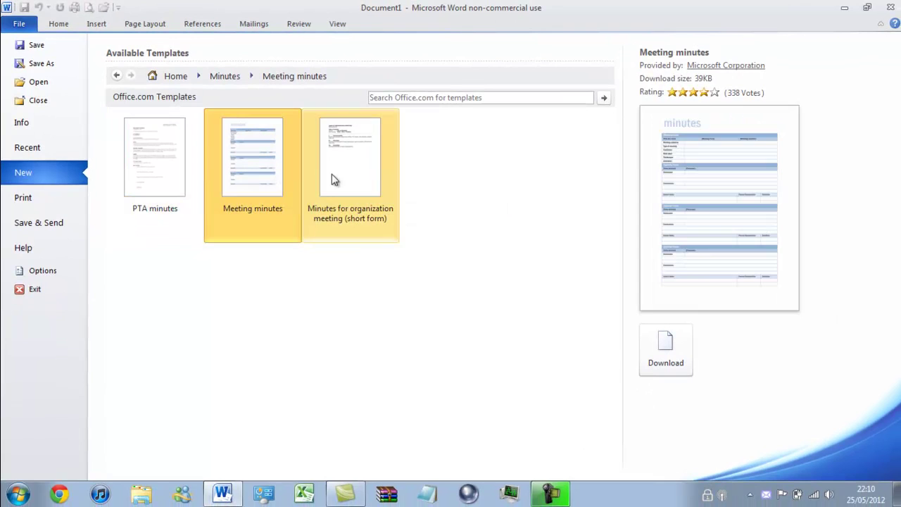
pyautogui.click(356, 181)
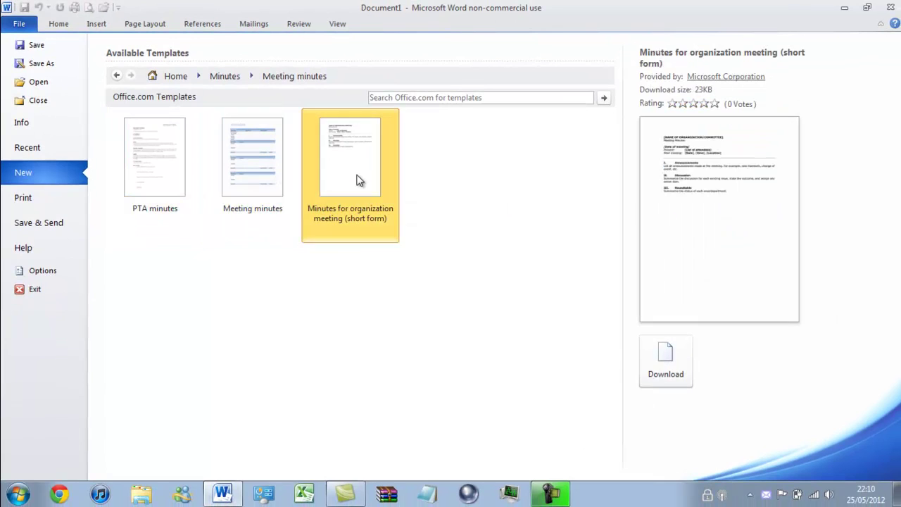
pyautogui.click(280, 189)
pyautogui.click(203, 185)
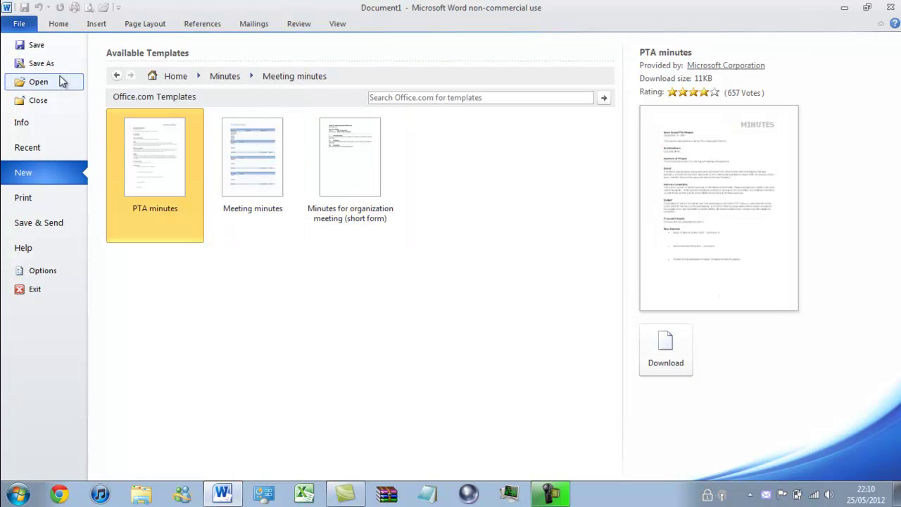
pyautogui.click(116, 77)
pyautogui.click(117, 76)
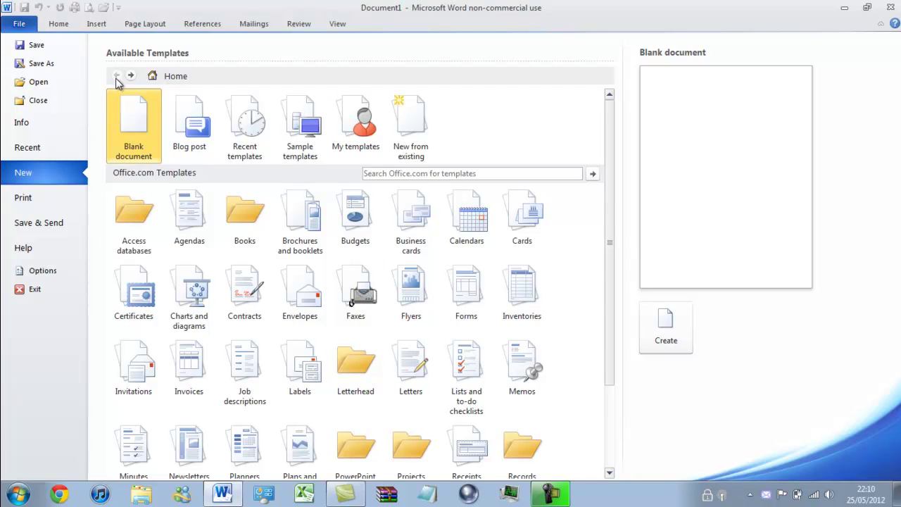
# - Preview the Stock certificate and certificate of recognition in Business award certificates
pyautogui.click(124, 294)
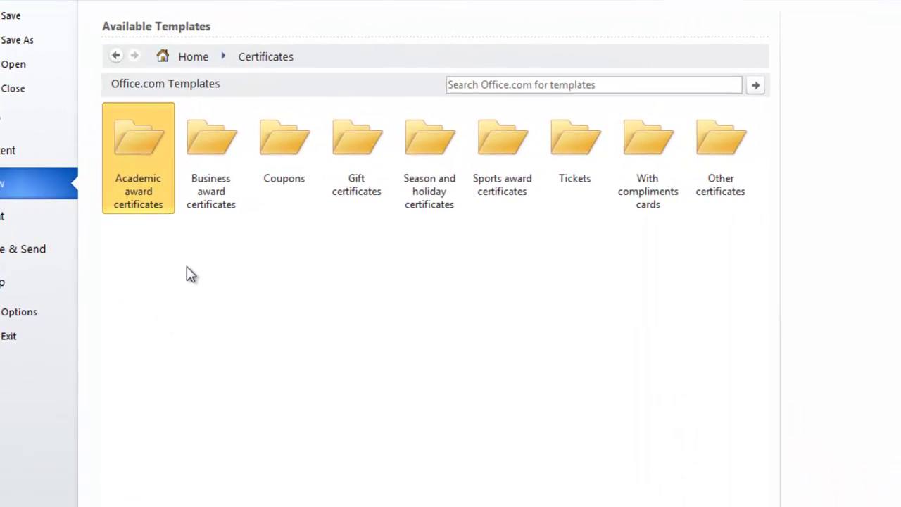
pyautogui.click(202, 213)
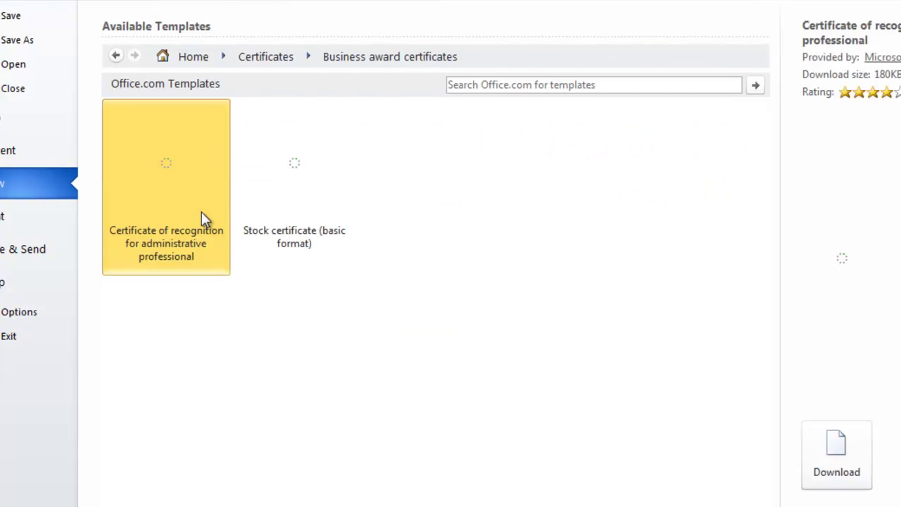
pyautogui.click(297, 186)
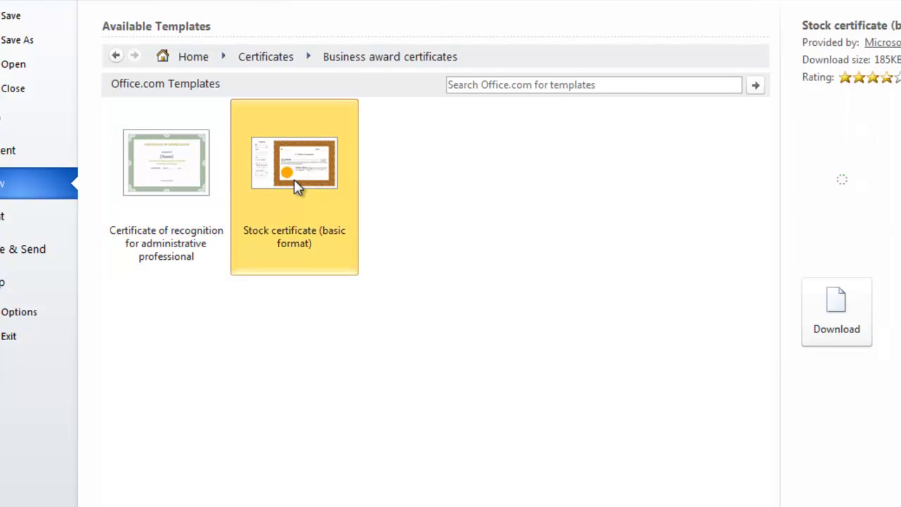
pyautogui.click(171, 195)
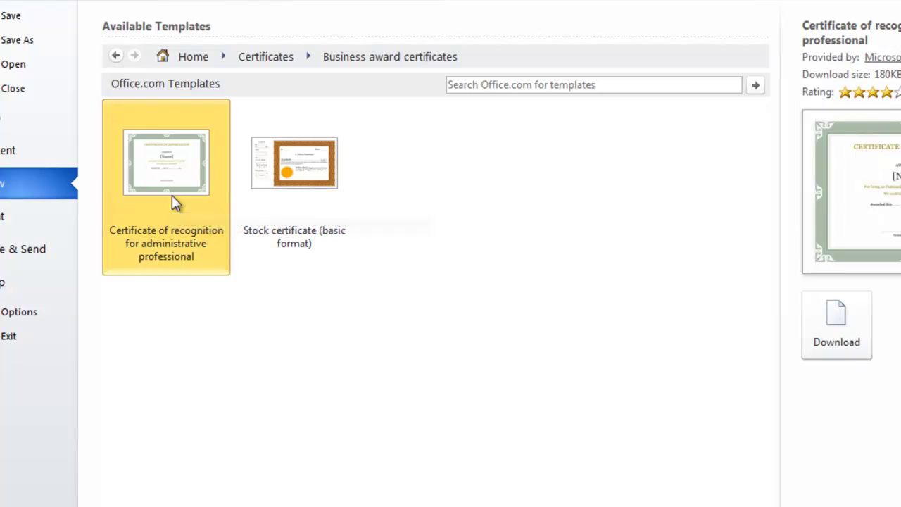
pyautogui.click(115, 56)
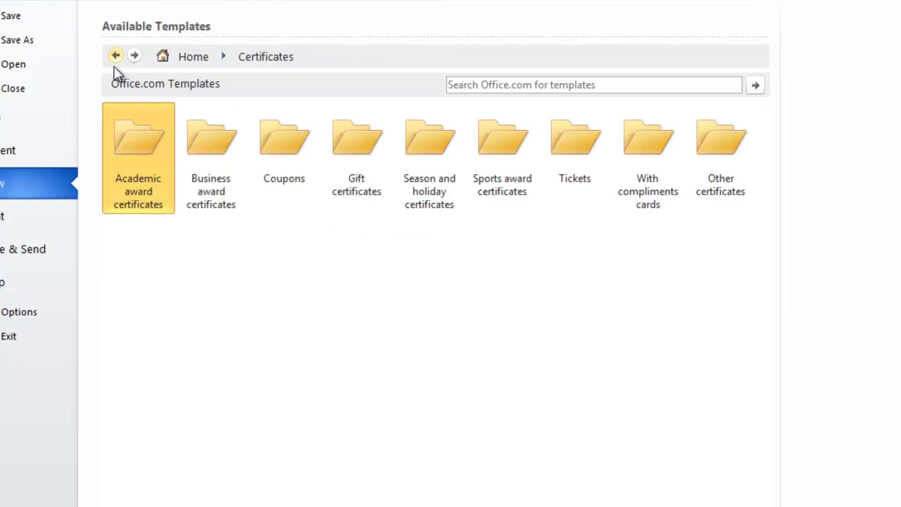
# - Preview Tree design diploma, Student of the year and Way to go academic certificates
pyautogui.click(134, 164)
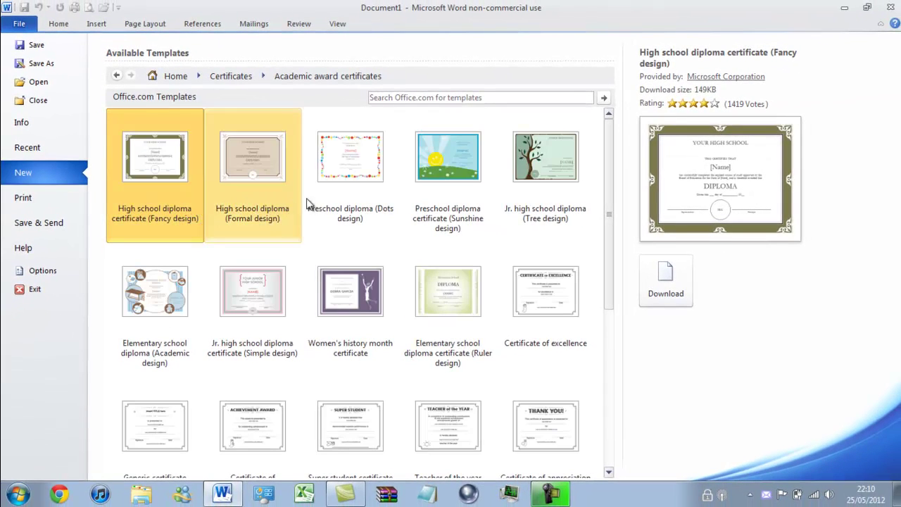
pyautogui.click(540, 179)
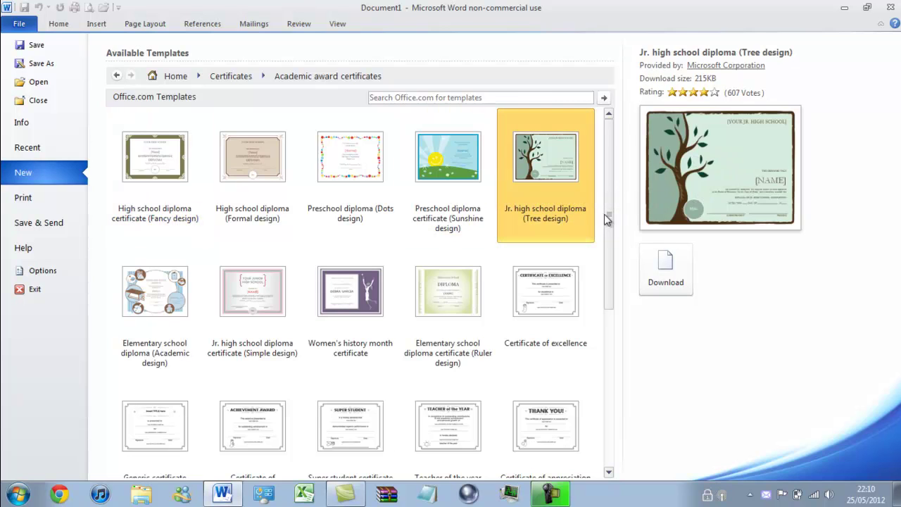
pyautogui.moveTo(607, 214); pyautogui.dragTo(612, 348)
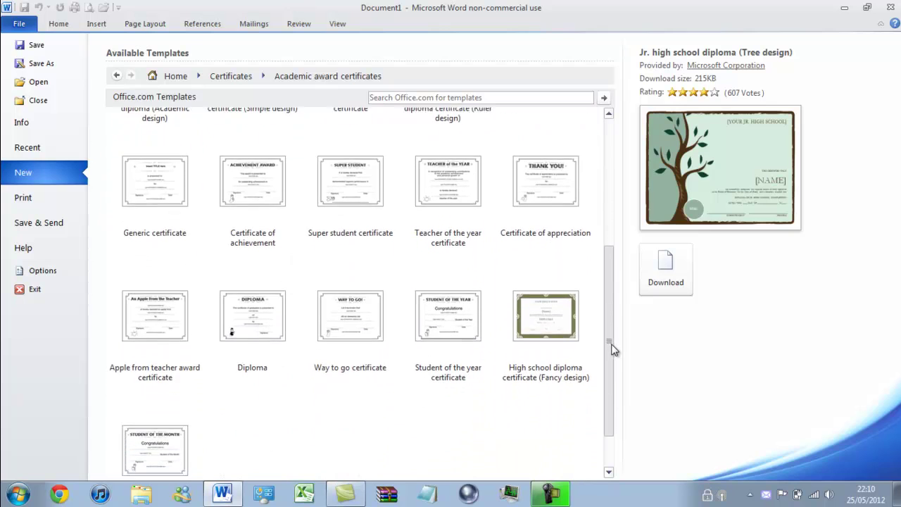
pyautogui.click(449, 323)
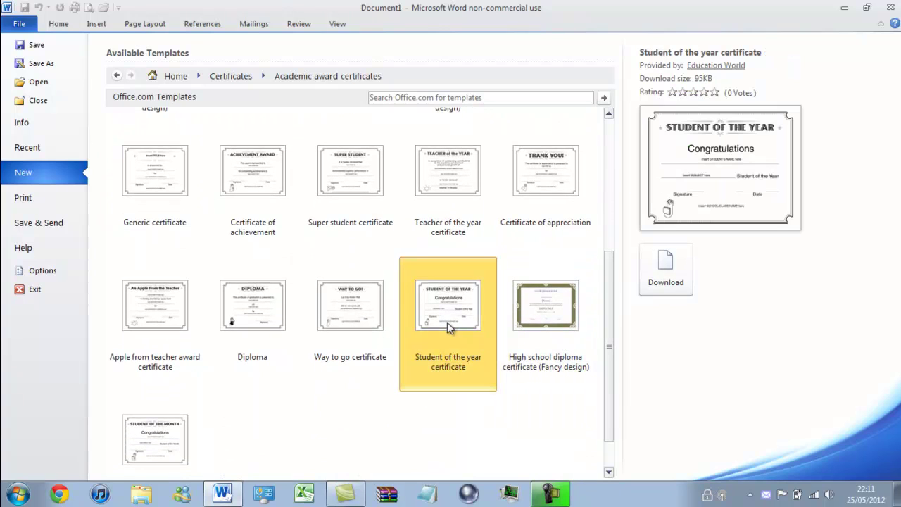
pyautogui.click(348, 325)
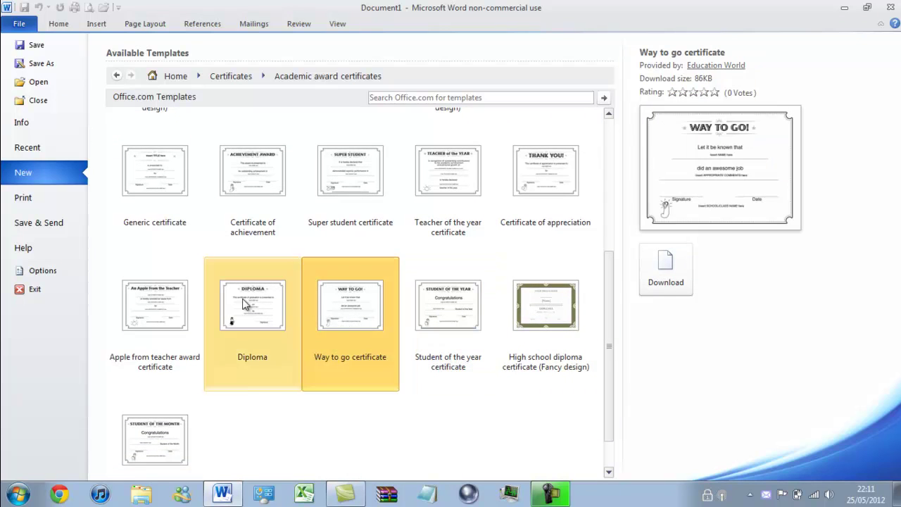
pyautogui.scroll(3, 589, 295)
pyautogui.scroll(3, 590, 295)
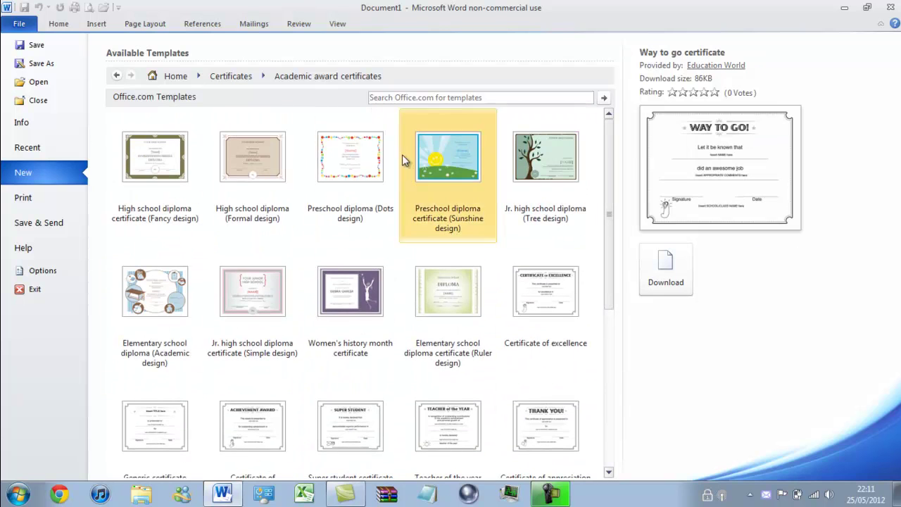
pyautogui.click(116, 76)
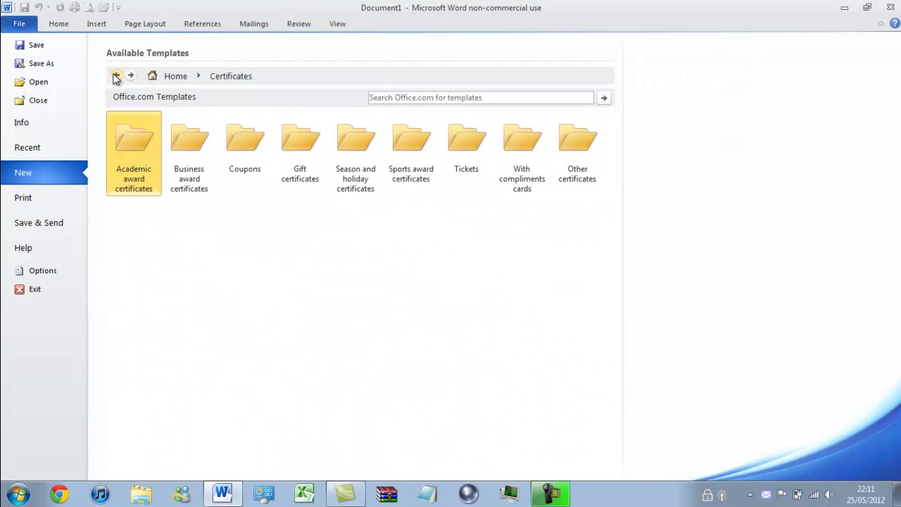
# - Download Technology consultant business card (3.5 x 2) from Business cards > Print business cards
pyautogui.click(116, 76)
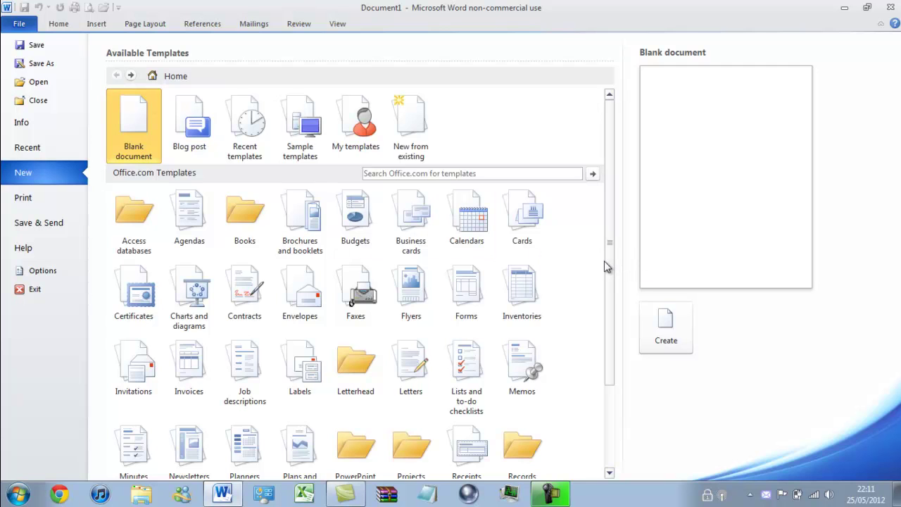
pyautogui.moveTo(604, 261); pyautogui.dragTo(595, 304)
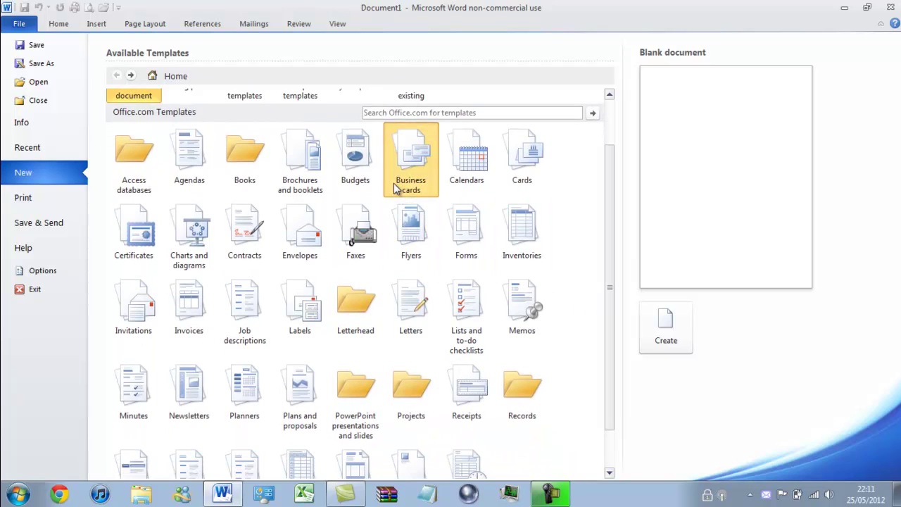
pyautogui.click(393, 183)
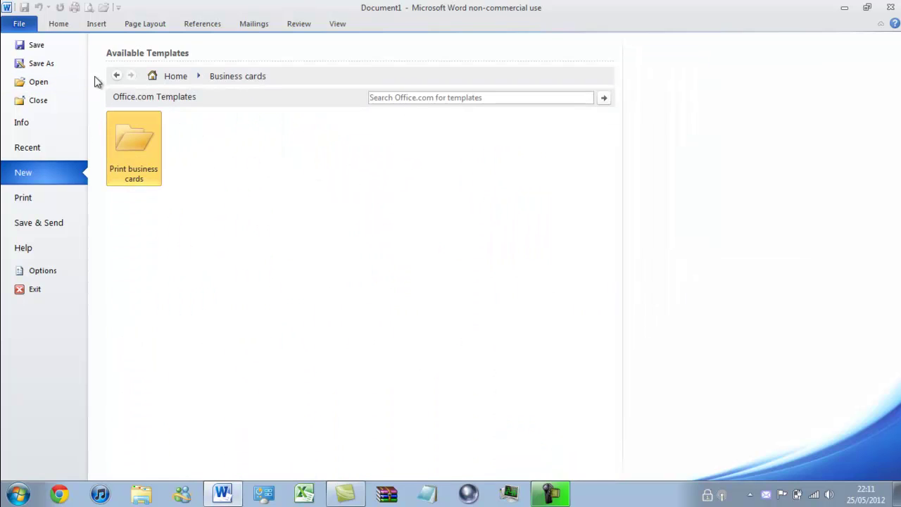
pyautogui.click(119, 147)
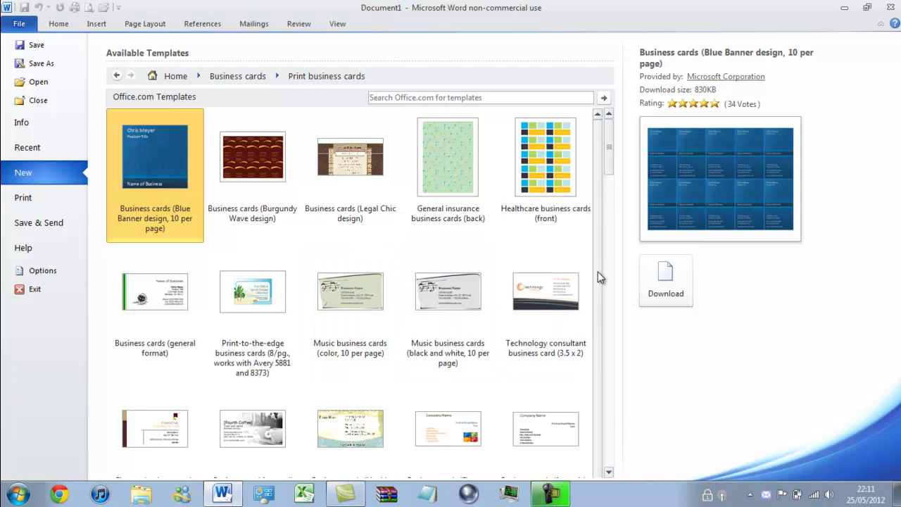
pyautogui.moveTo(609, 146)
pyautogui.mouseDown()
pyautogui.moveTo(609, 171)
pyautogui.moveTo(602, 169)
pyautogui.mouseUp()
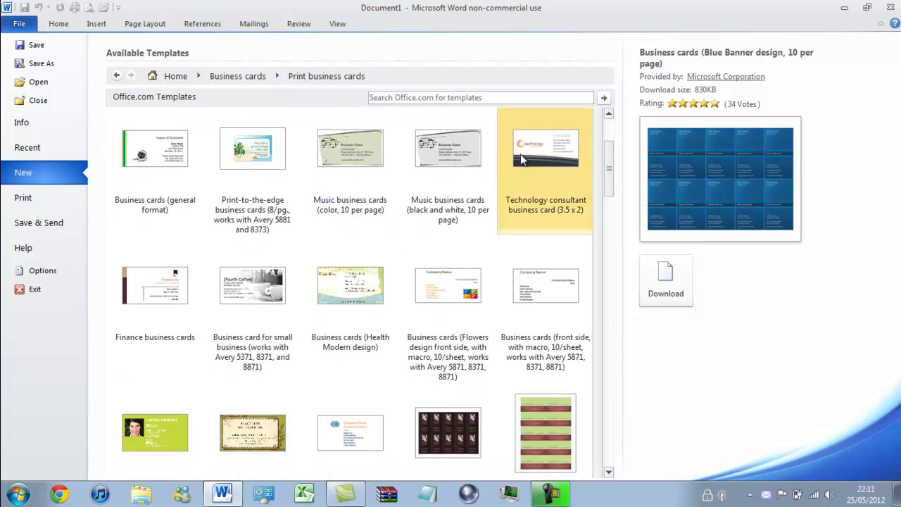
pyautogui.doubleClick(539, 169)
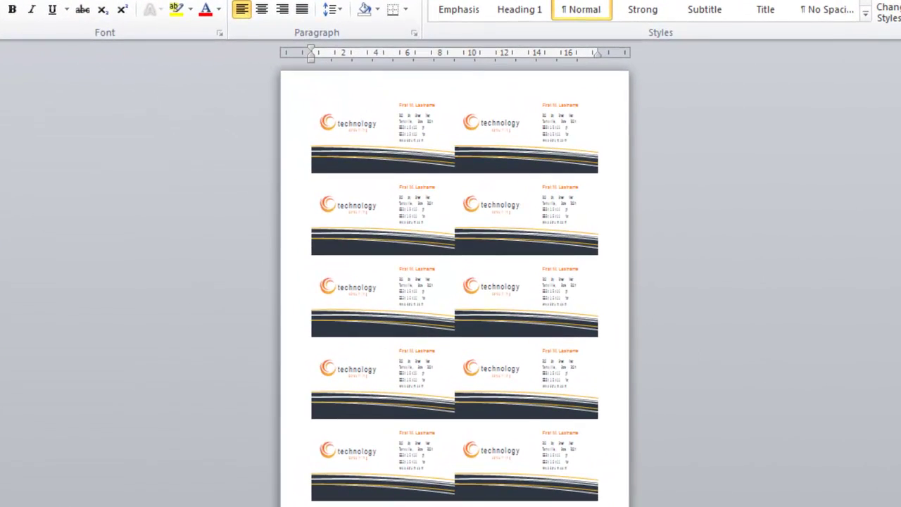
# - Zoom in on the new card sheet and scroll down to the second row
pyautogui.scroll(1, 451, 281)
pyautogui.scroll(1, 450, 281)
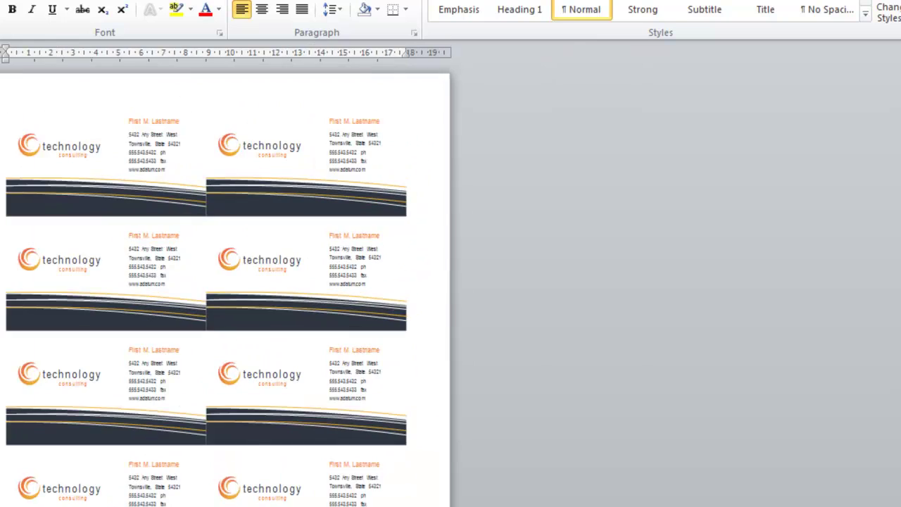
pyautogui.scroll(1, 450, 282)
pyautogui.scroll(1, 451, 282)
pyautogui.scroll(1, 451, 281)
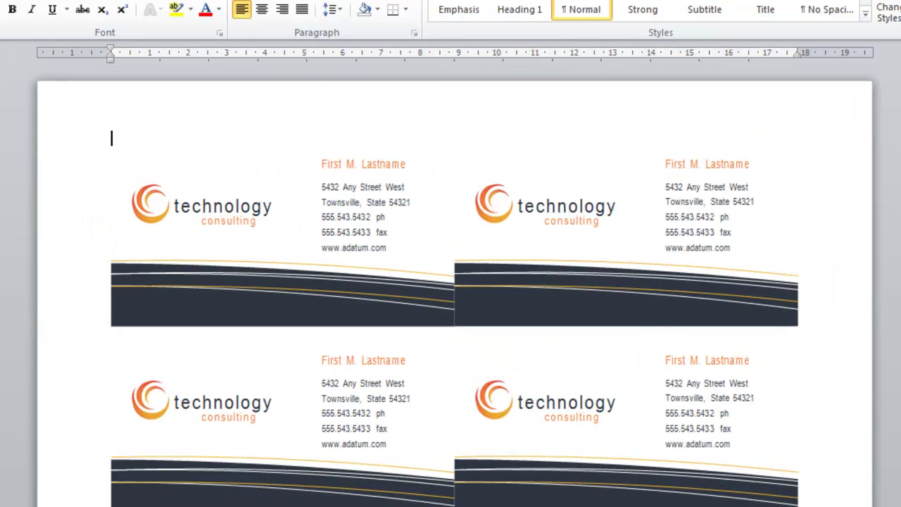
pyautogui.scroll(1, 451, 282)
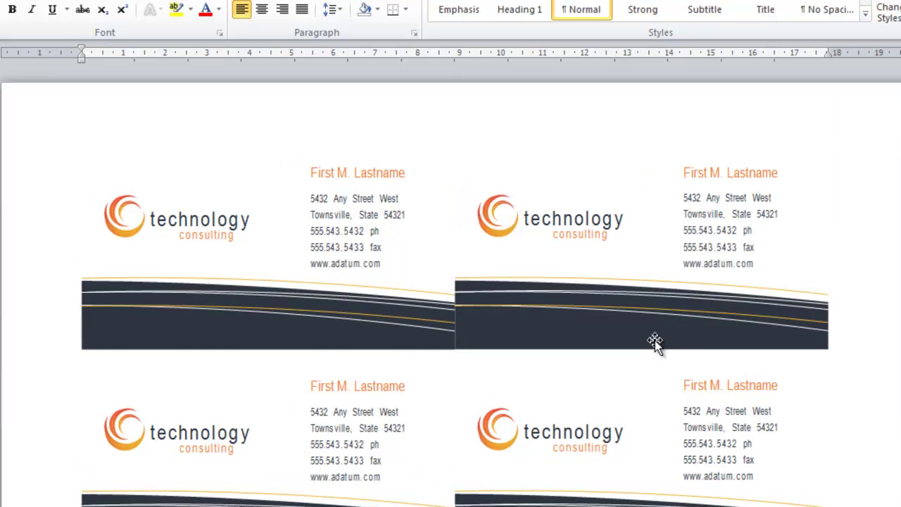
pyautogui.scroll(-4, 655, 340)
pyautogui.scroll(-1, 641, 340)
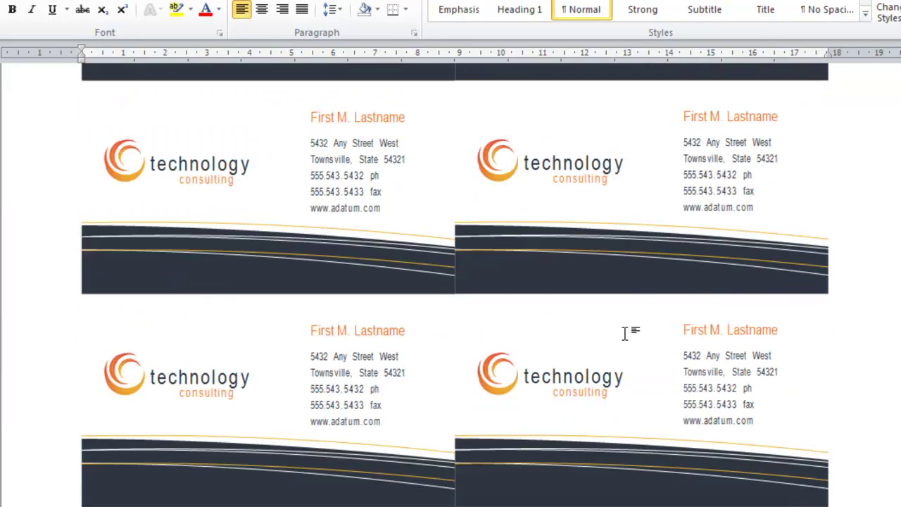
# - Replace 'technology' on the lower-left card's logo with 'YouTube'
pyautogui.click(216, 377)
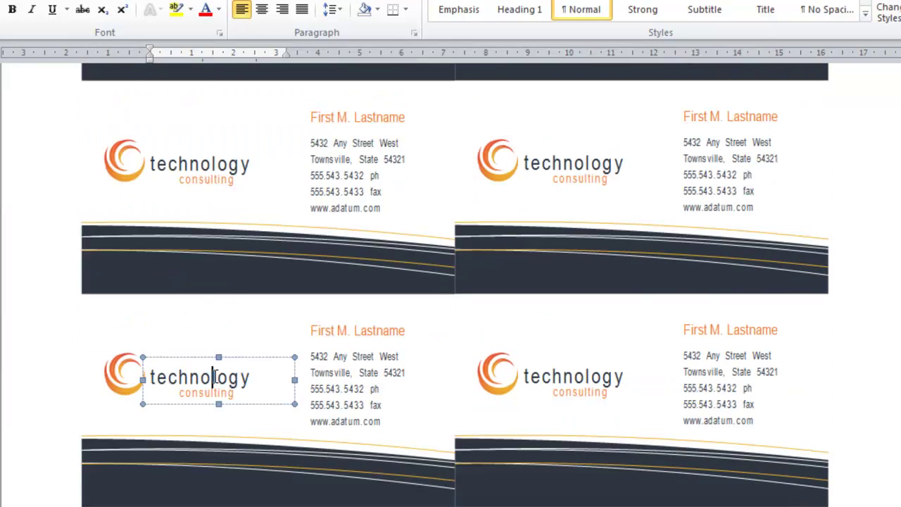
pyautogui.hotkey('ctrl', 'Home')
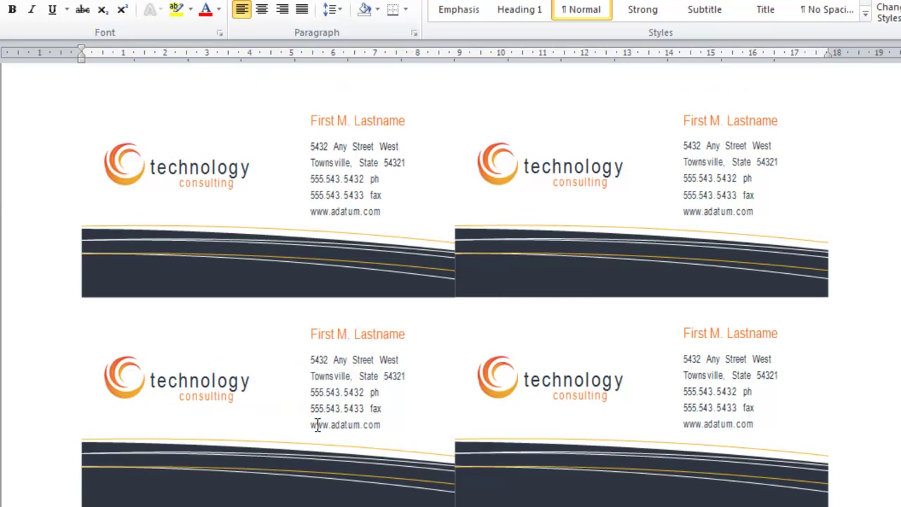
pyautogui.moveTo(240, 398)
pyautogui.mouseDown()
pyautogui.moveTo(157, 384)
pyautogui.moveTo(260, 386)
pyautogui.mouseUp()
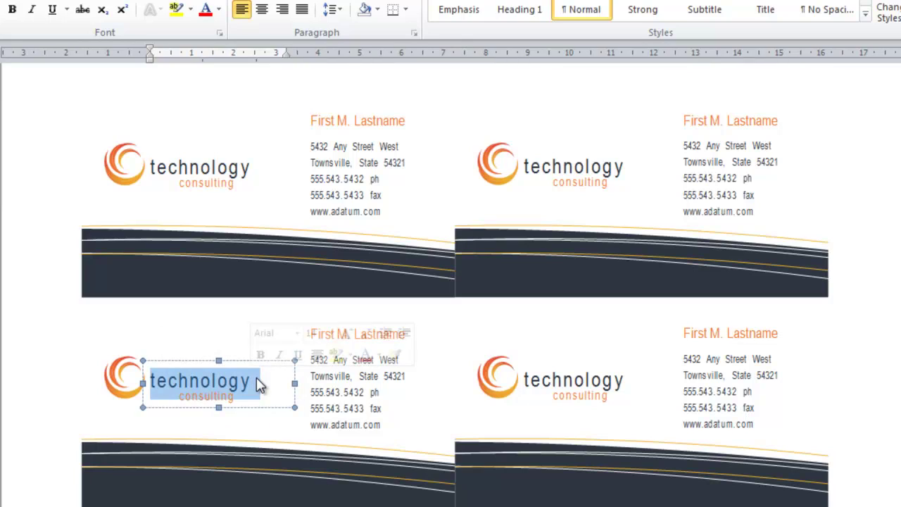
pyautogui.write('You')
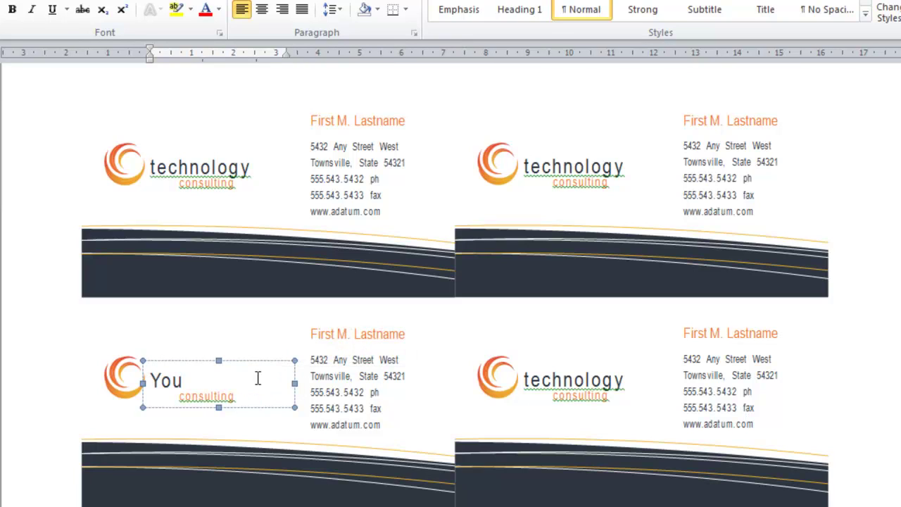
pyautogui.write('Tube')
# - Replace 'consulting' beneath the logo with 'WolfTM2008'
pyautogui.click(218, 397)
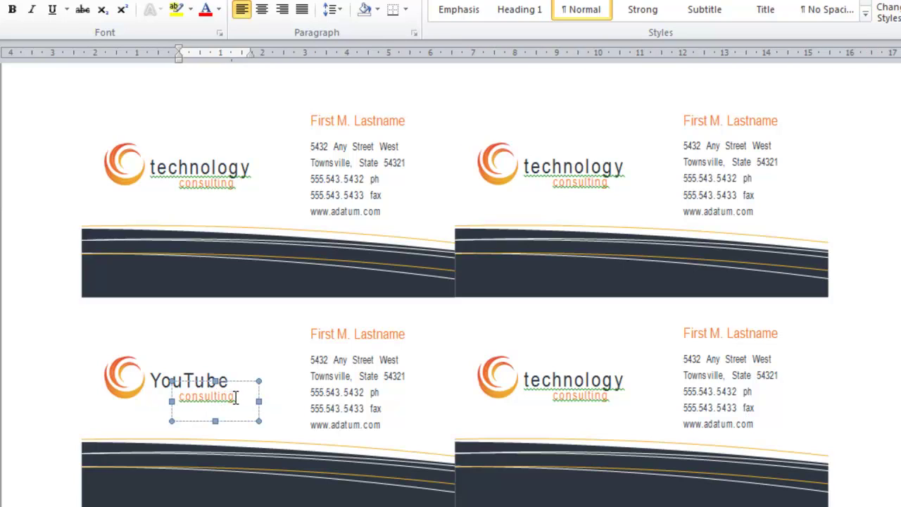
pyautogui.moveTo(236, 398); pyautogui.dragTo(179, 400)
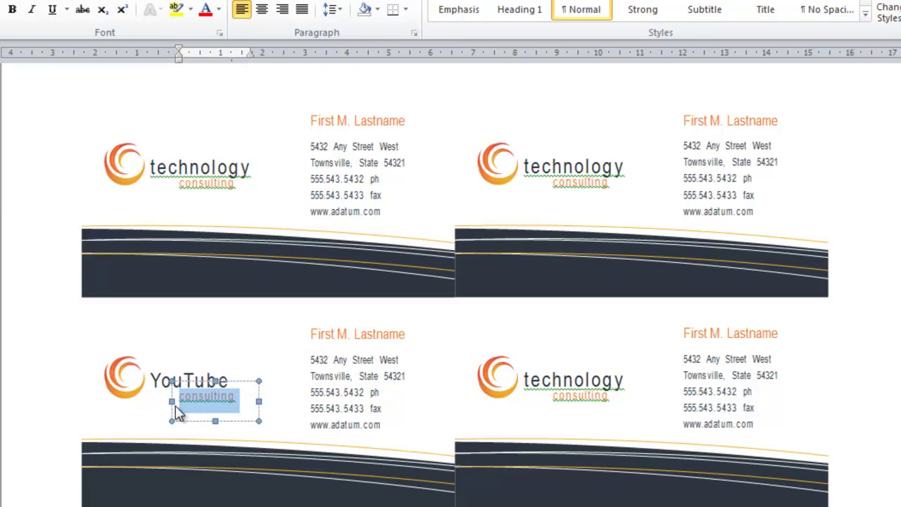
pyautogui.write('w')
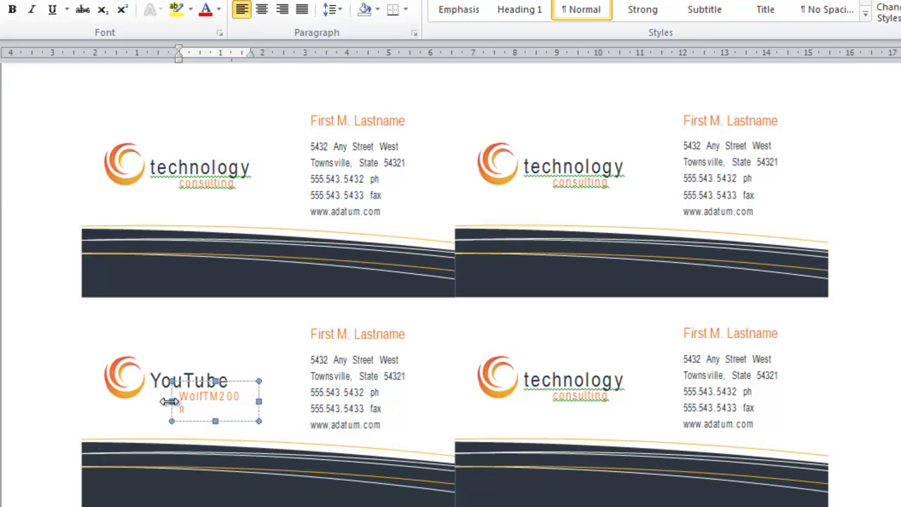
# - Widen the tagline text box leftward so WolfTM2008 stays on one line
pyautogui.moveTo(170, 401); pyautogui.dragTo(161, 402)
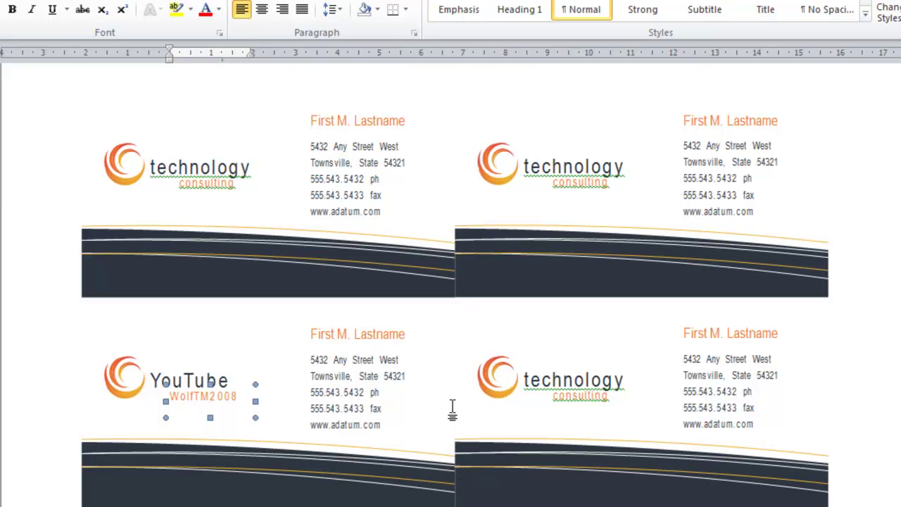
# - Scroll down the sheet past the remaining unedited technology consulting cards
pyautogui.scroll(-2, 447, 327)
pyautogui.scroll(-1, 447, 325)
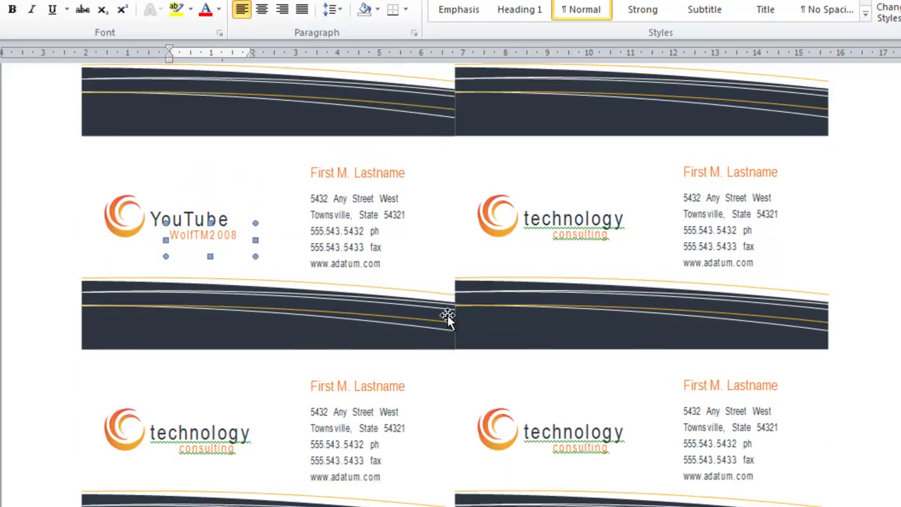
pyautogui.scroll(-3, 445, 313)
pyautogui.scroll(-2, 445, 310)
pyautogui.scroll(-1, 444, 310)
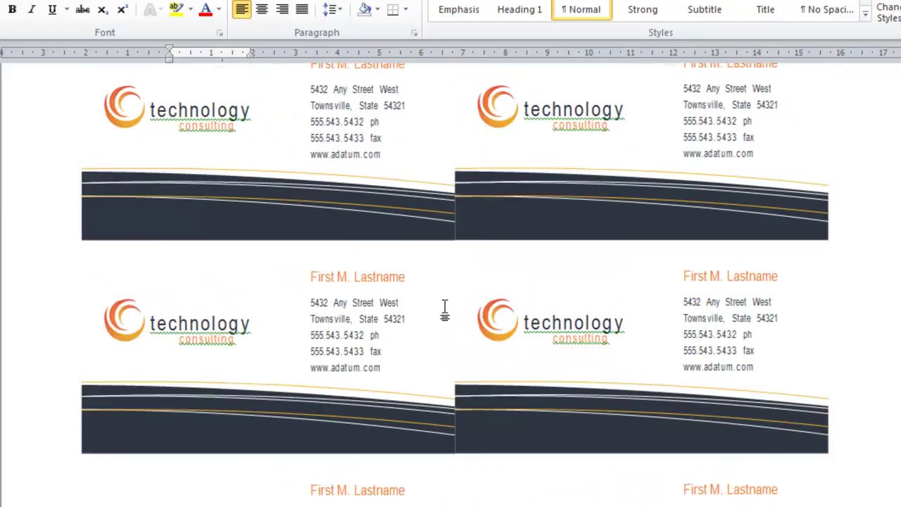